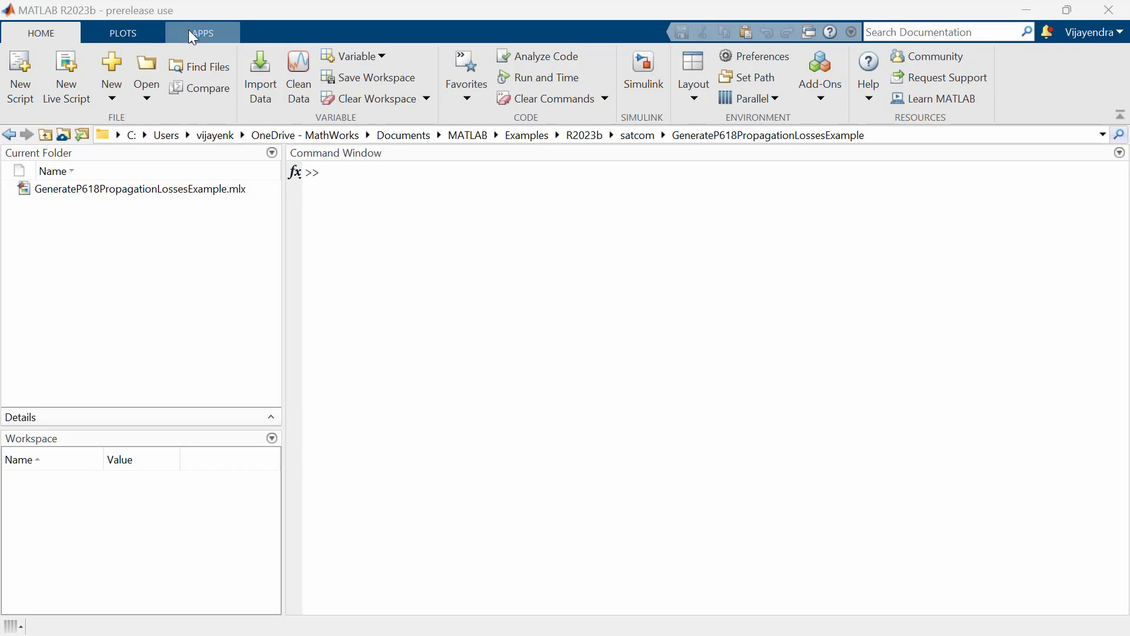
# Launch Satellite Link Budget Analyzer from the APPS gallery by searching 'link bud'.
pyautogui.click(189, 29)
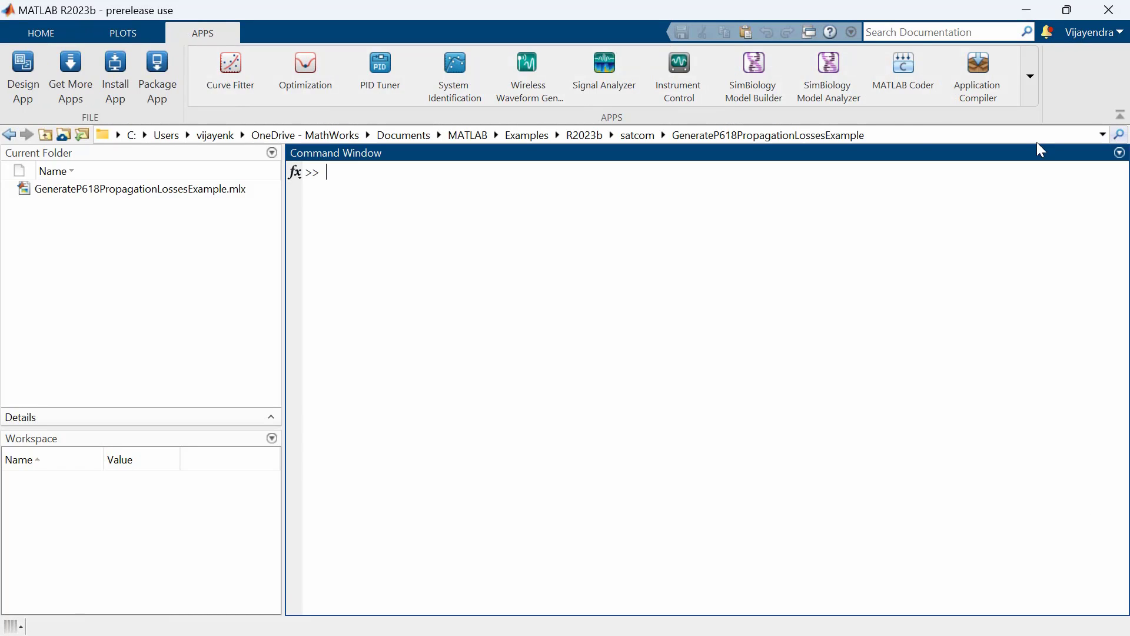
pyautogui.click(1030, 82)
pyautogui.scroll(-1, 907, 254)
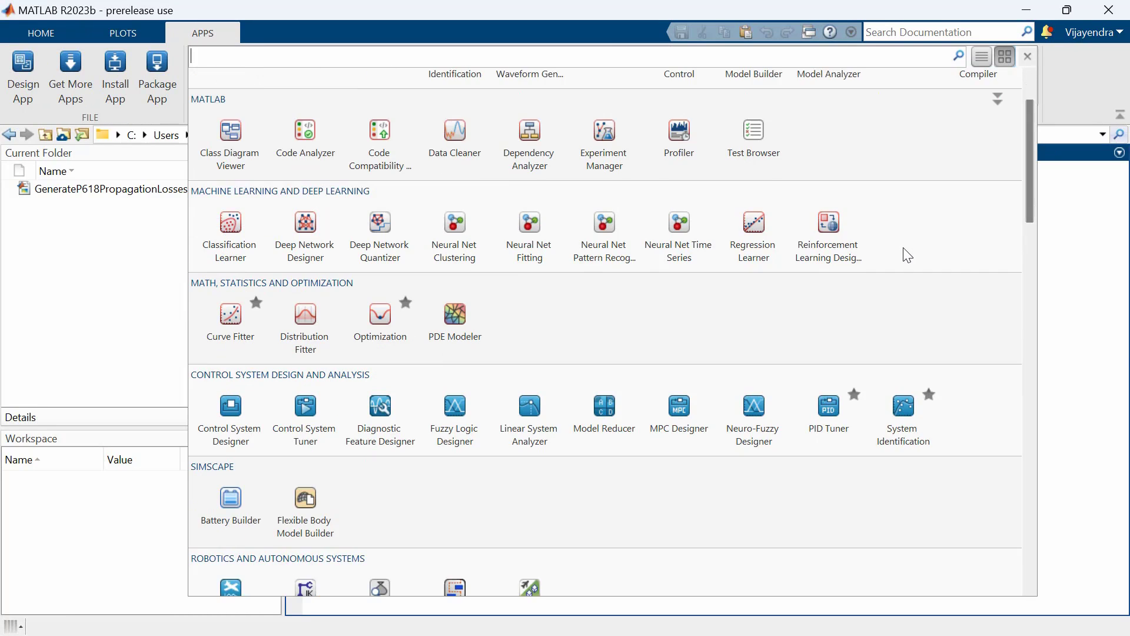
pyautogui.scroll(-4, 907, 254)
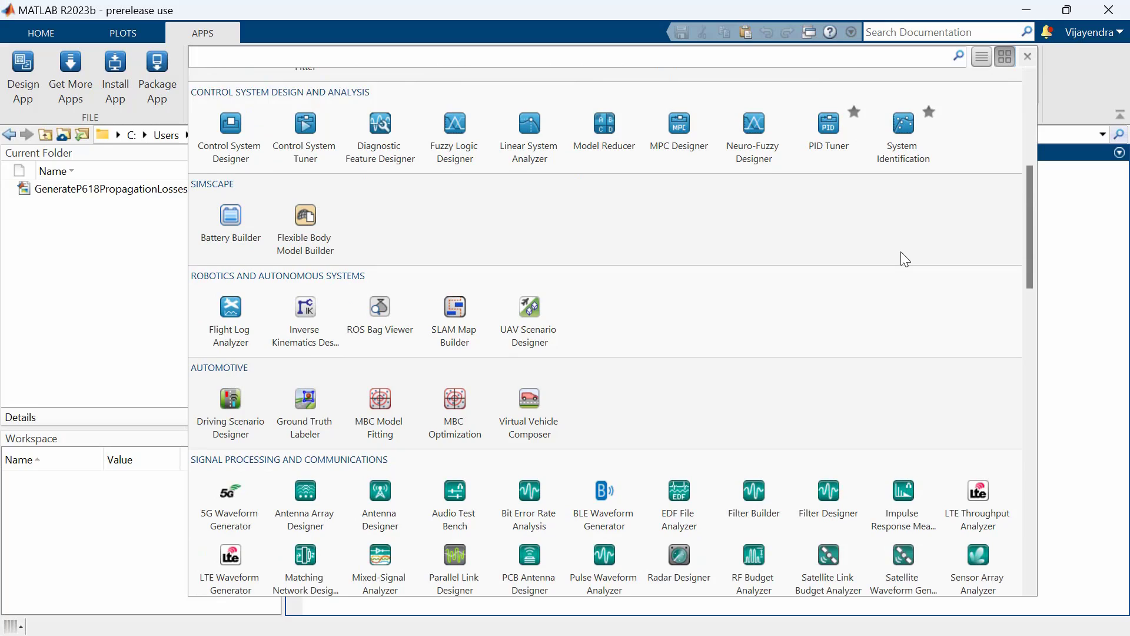
pyautogui.scroll(-2, 900, 252)
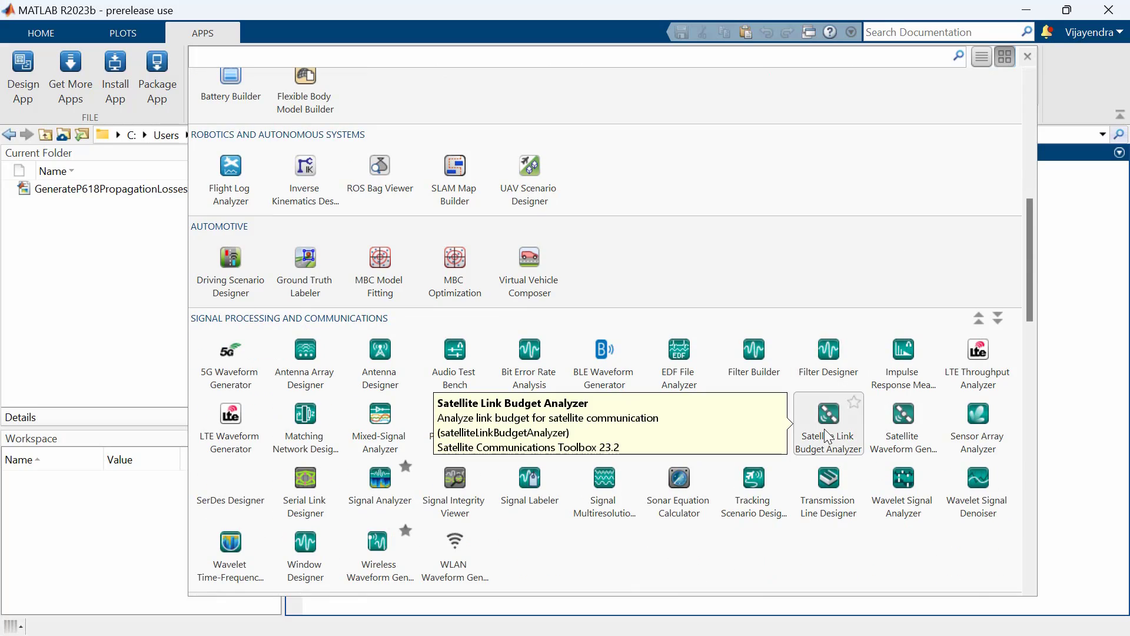
pyautogui.click(1090, 359)
pyautogui.click(1030, 71)
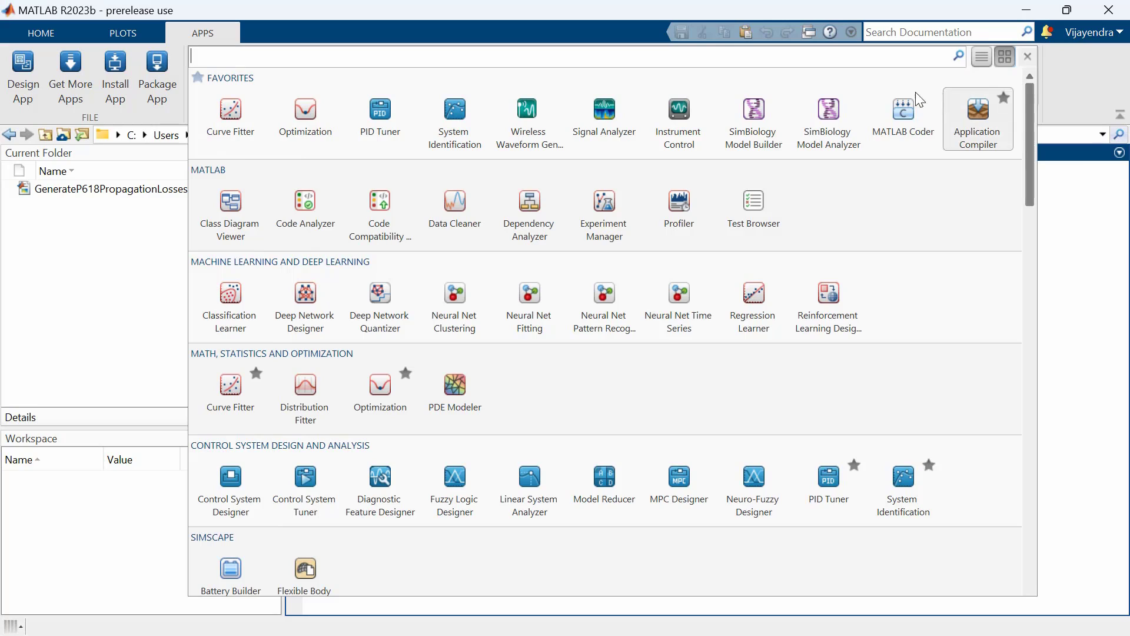
pyautogui.click(873, 59)
pyautogui.write('link bud')
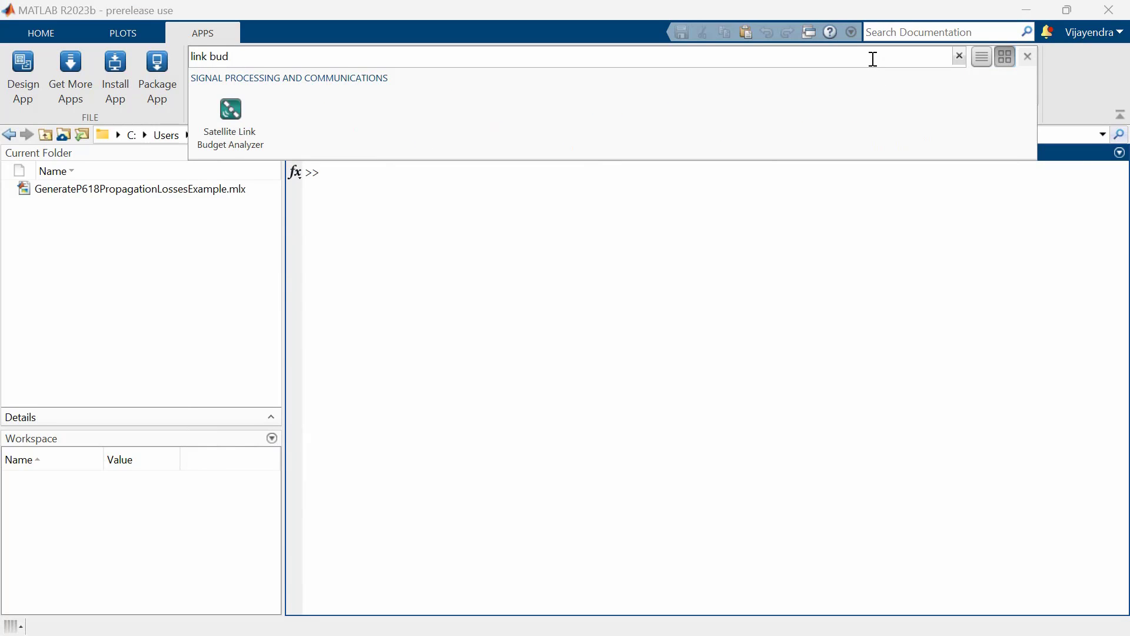
pyautogui.click(242, 112)
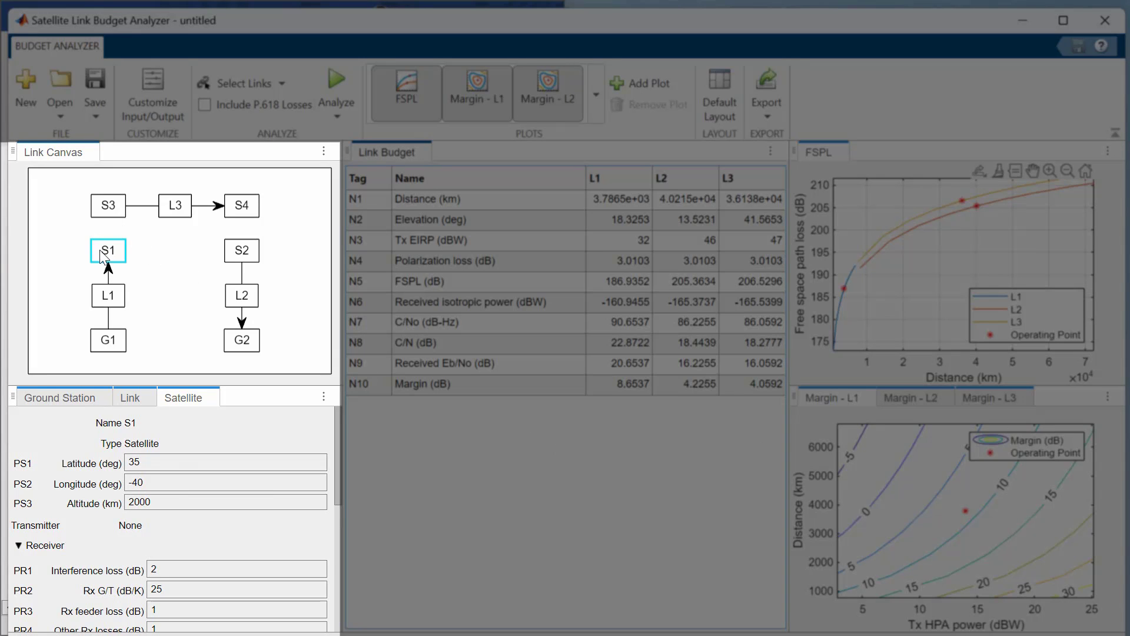
# View the properties of link L1, ground station G1 and satellite S1 on the Link Canvas.
pyautogui.click(107, 296)
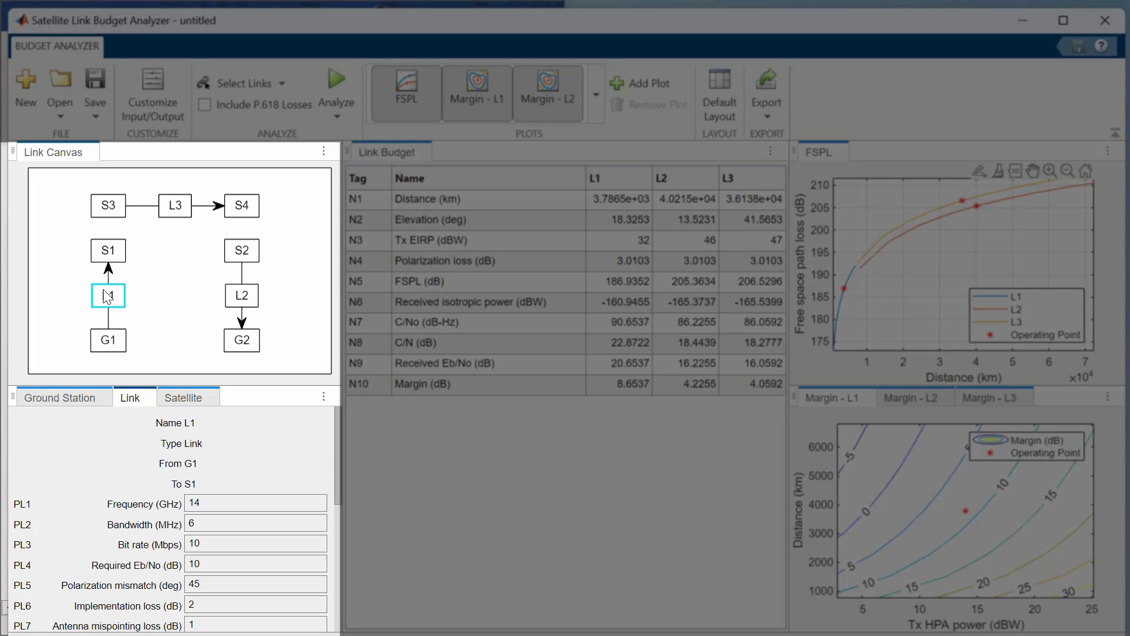
pyautogui.click(106, 342)
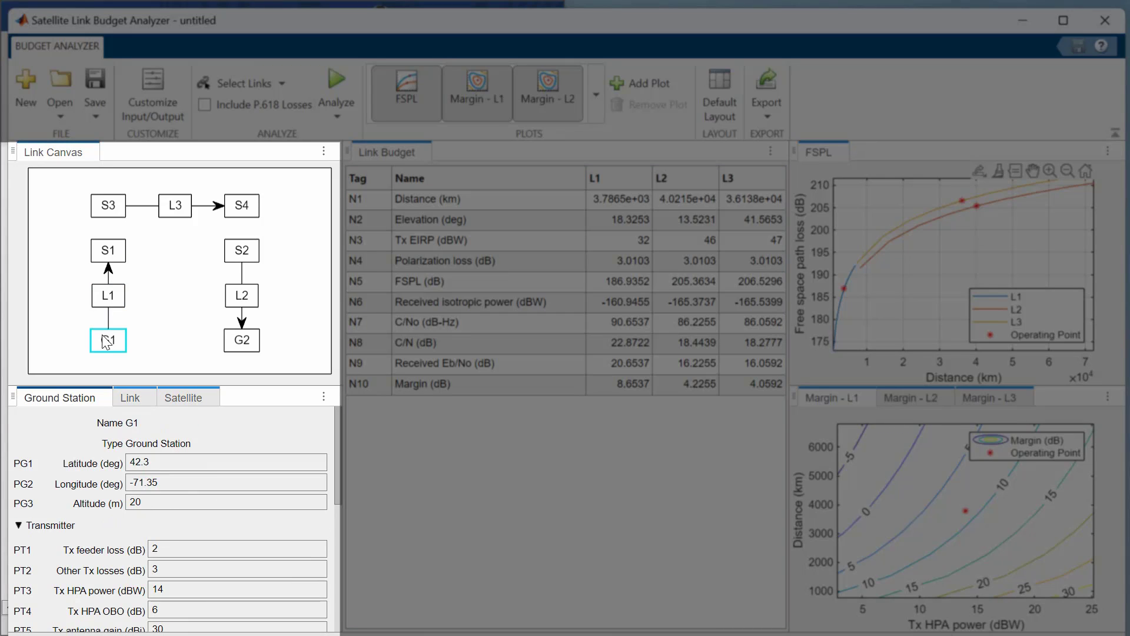
pyautogui.click(110, 254)
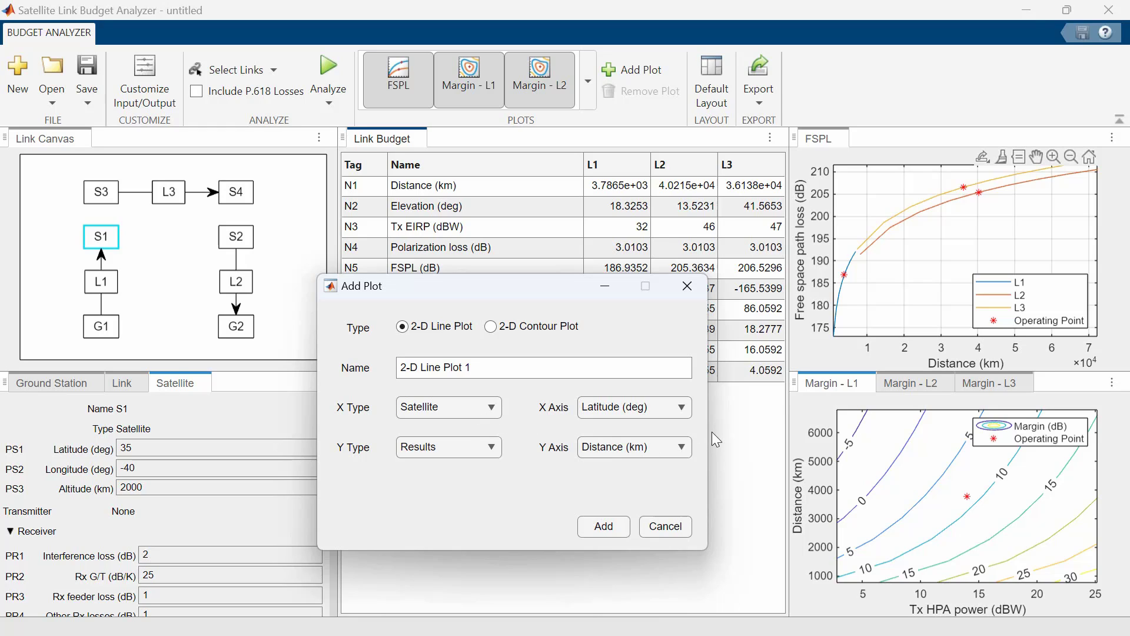
# Add a 2-D line plot with Link Bit rate (Mbps) on x and Results Margin (dB) on y.
pyautogui.click(479, 411)
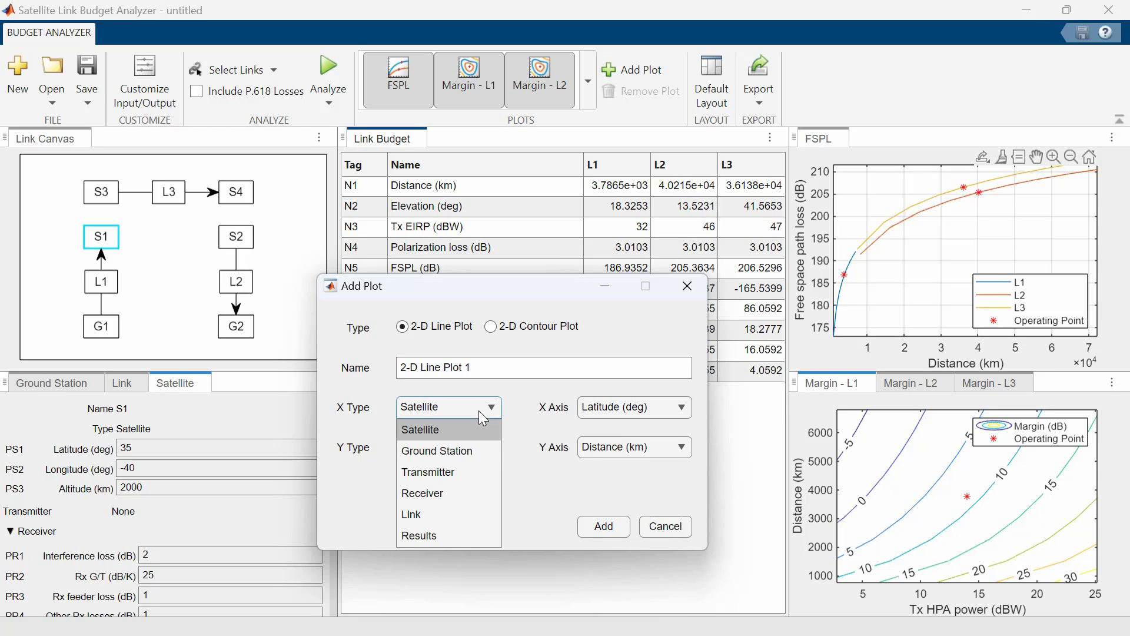
pyautogui.click(439, 514)
pyautogui.click(662, 409)
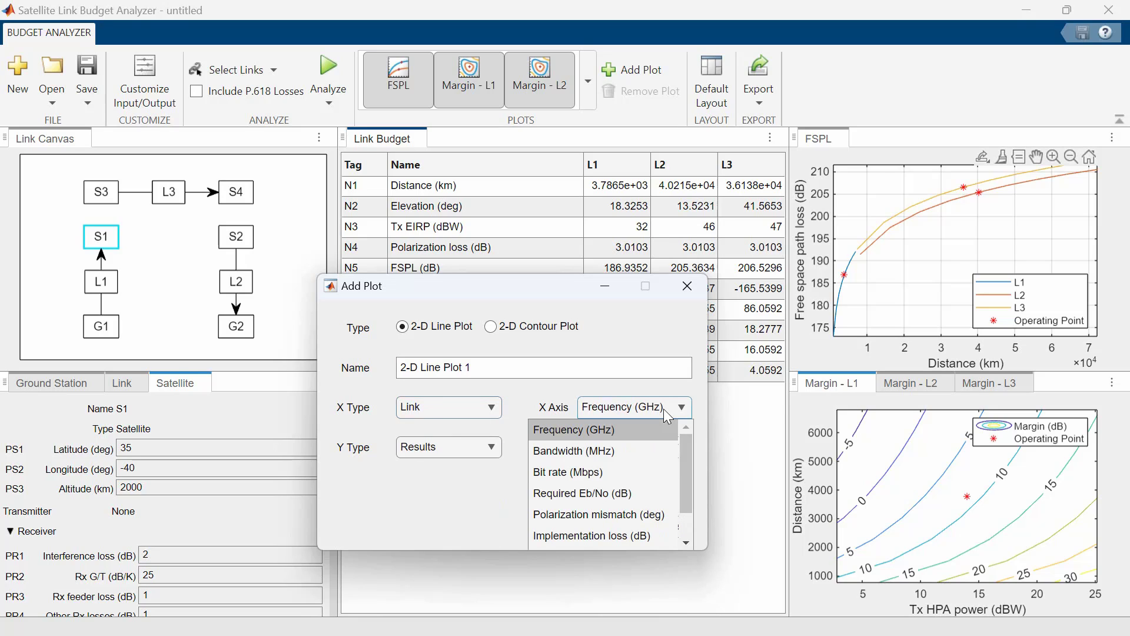
pyautogui.click(639, 486)
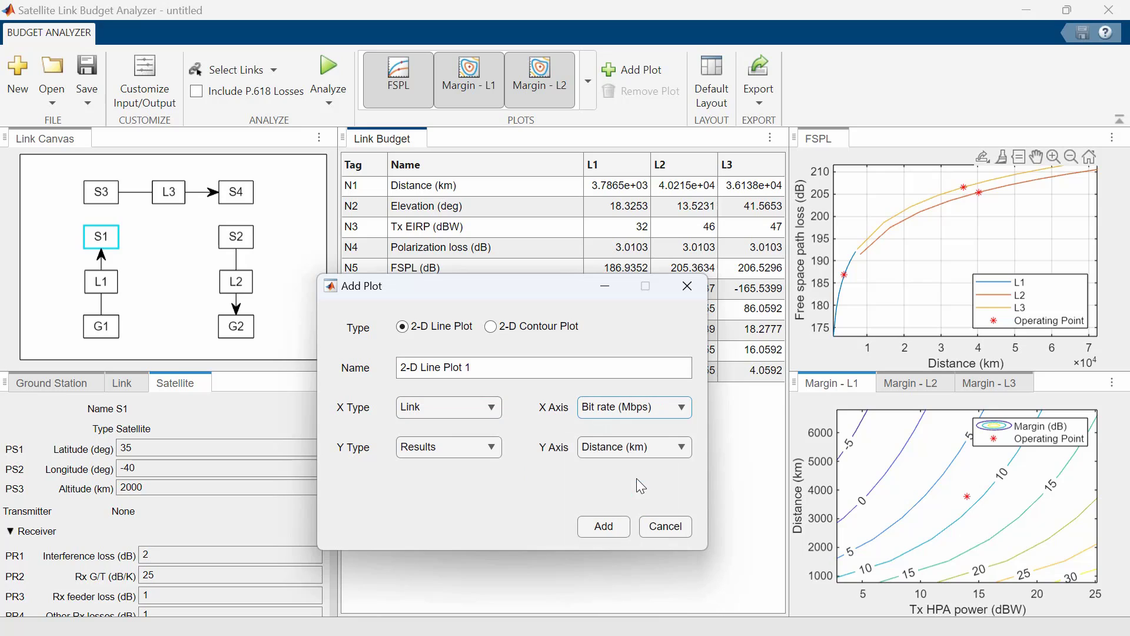
pyautogui.click(496, 453)
pyautogui.click(479, 466)
pyautogui.click(634, 453)
pyautogui.scroll(-2, 690, 412)
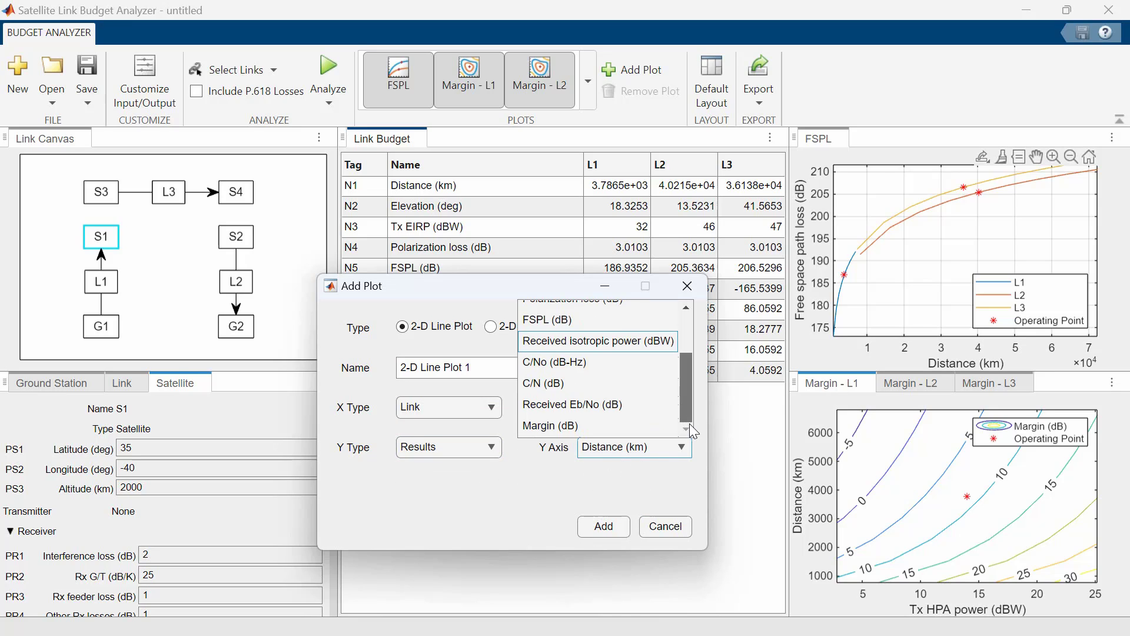
pyautogui.click(638, 427)
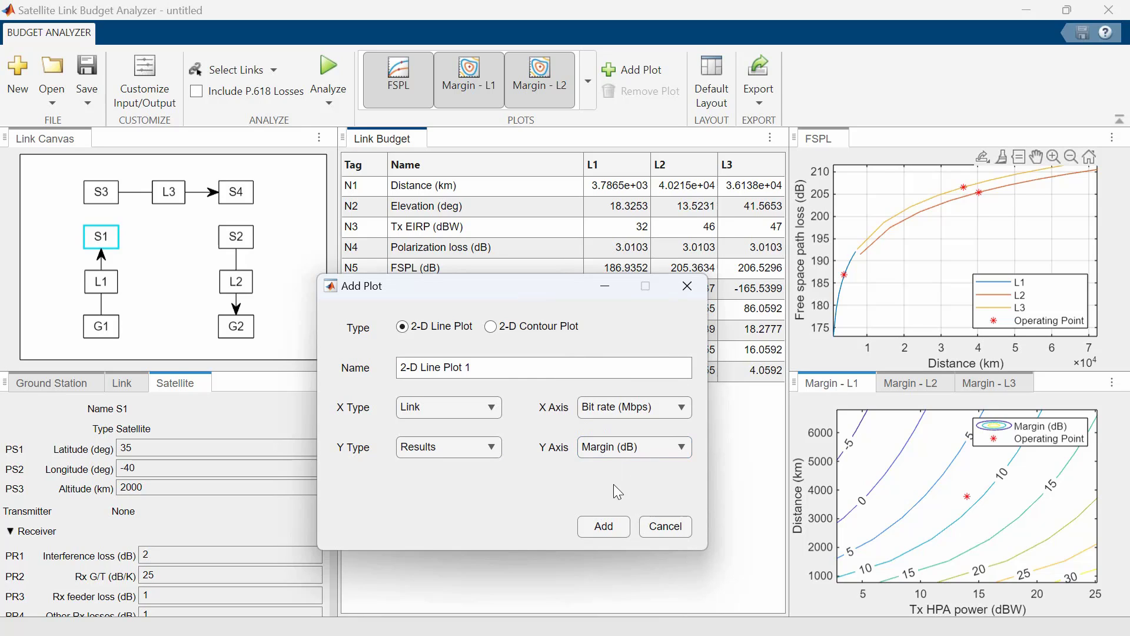
pyautogui.click(603, 525)
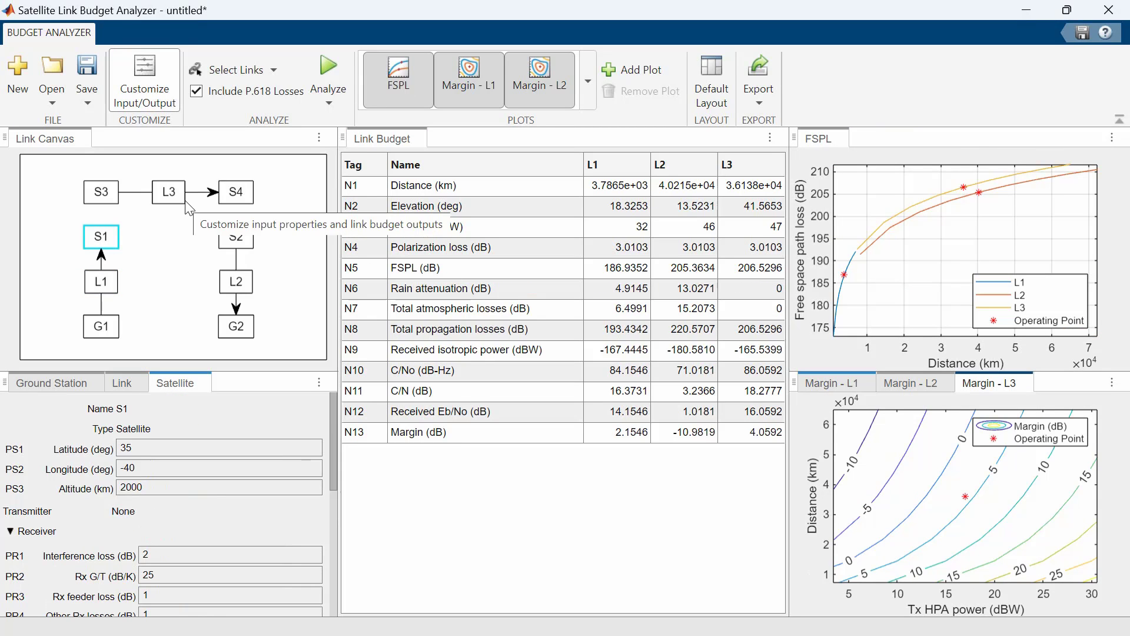
# Add a custom link property 'Coding gain' in dB with default 4.2 and accept the customizations.
pyautogui.click(145, 80)
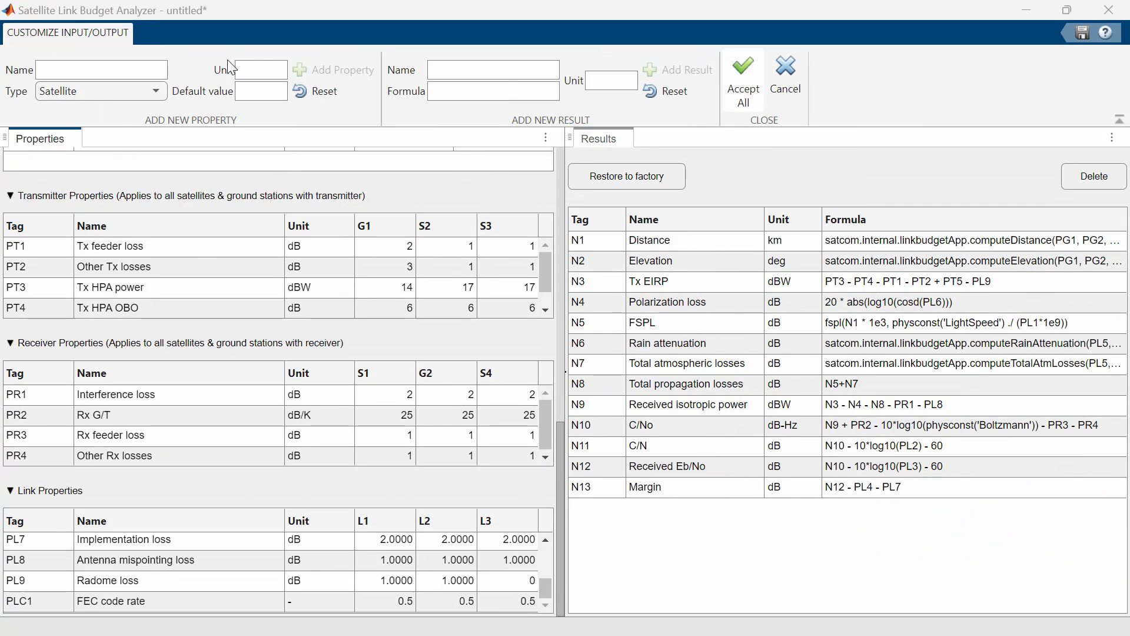
pyautogui.click(125, 69)
pyautogui.write('Coding gain')
pyautogui.click(259, 69)
pyautogui.click(254, 70)
pyautogui.write('dB')
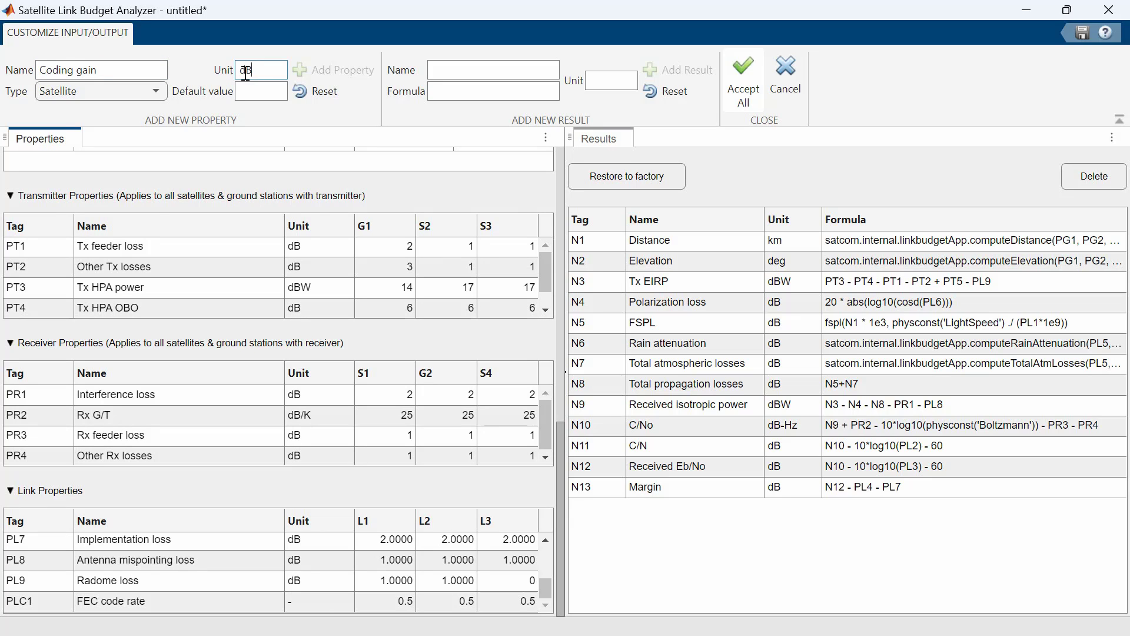
pyautogui.click(141, 92)
pyautogui.click(107, 194)
pyautogui.click(261, 94)
pyautogui.write('4.2')
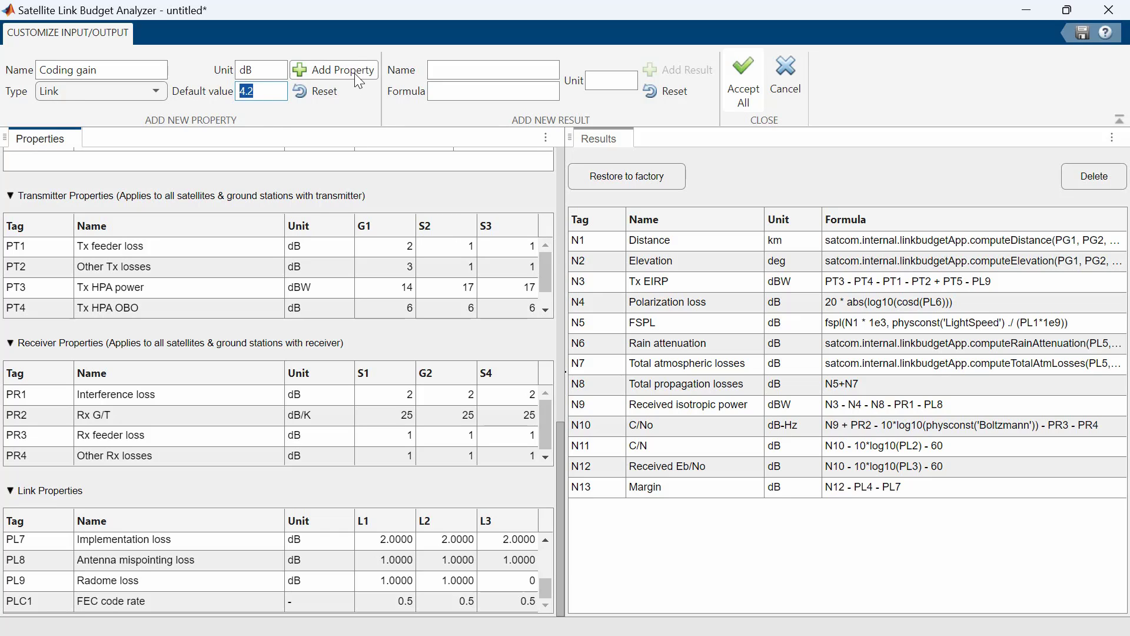
pyautogui.click(336, 70)
pyautogui.moveTo(548, 578); pyautogui.dragTo(546, 596)
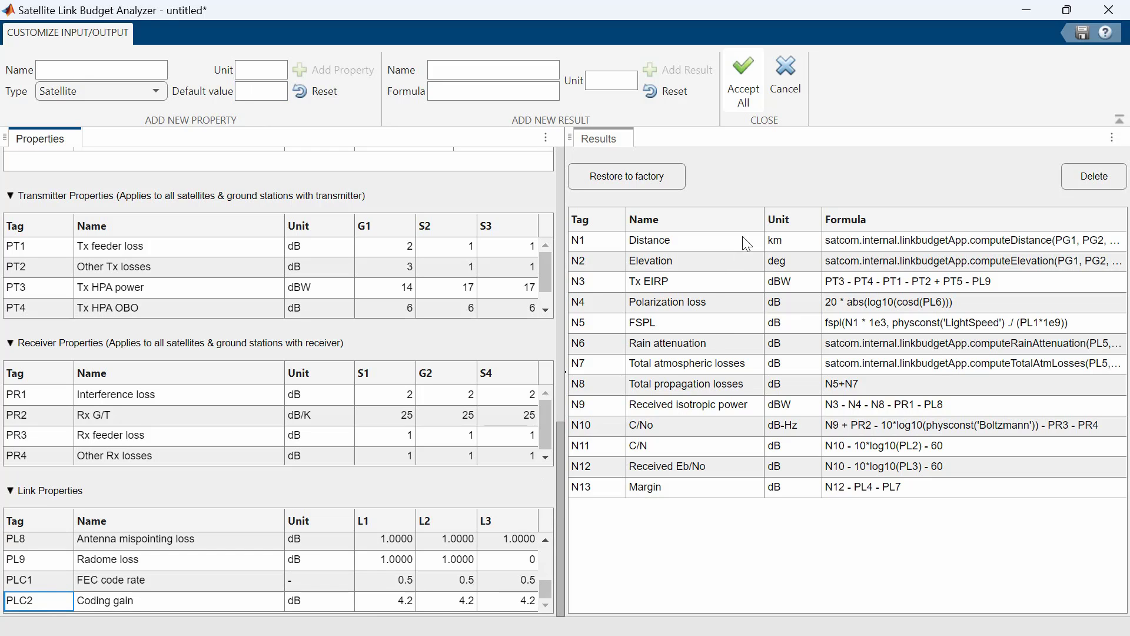
pyautogui.click(749, 85)
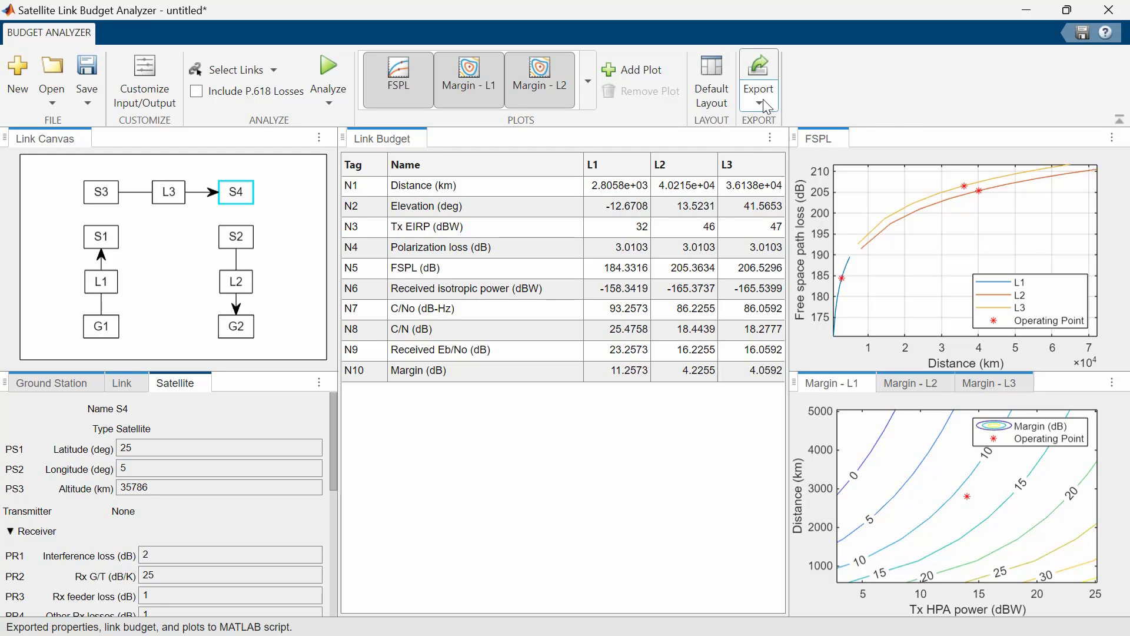
# Enable Include P.618 Losses so the budget adds rain and atmospheric loss rows.
pyautogui.click(763, 102)
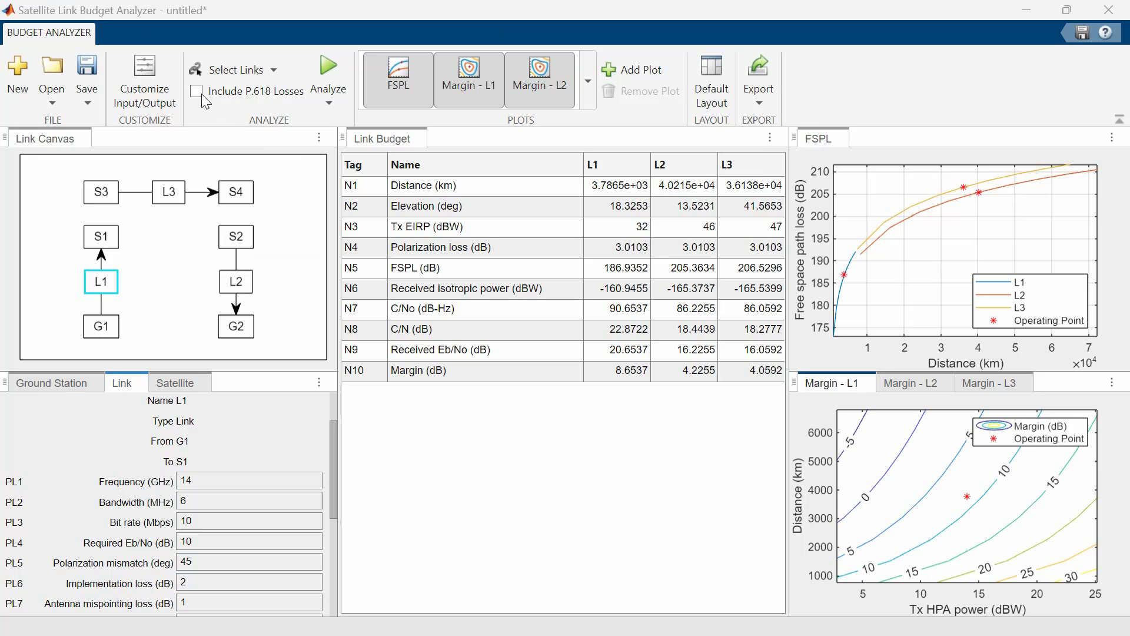
pyautogui.click(197, 91)
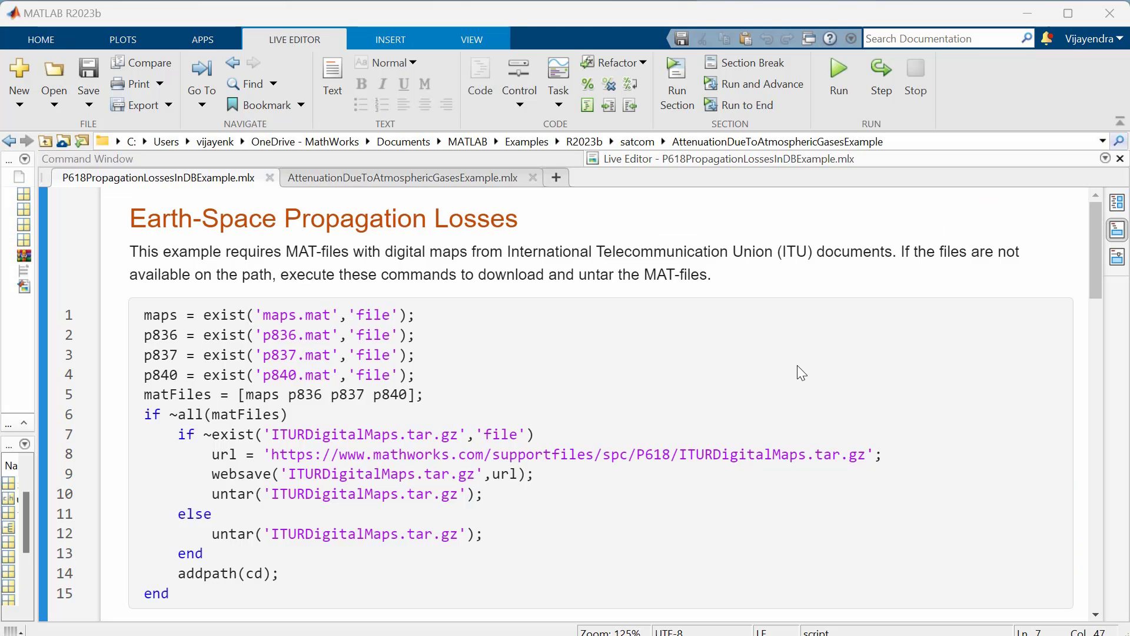
# Run the last code section of P618PropagationLossesInDBExample.mlx to compute pl, xpd and tsky.
pyautogui.click(798, 366)
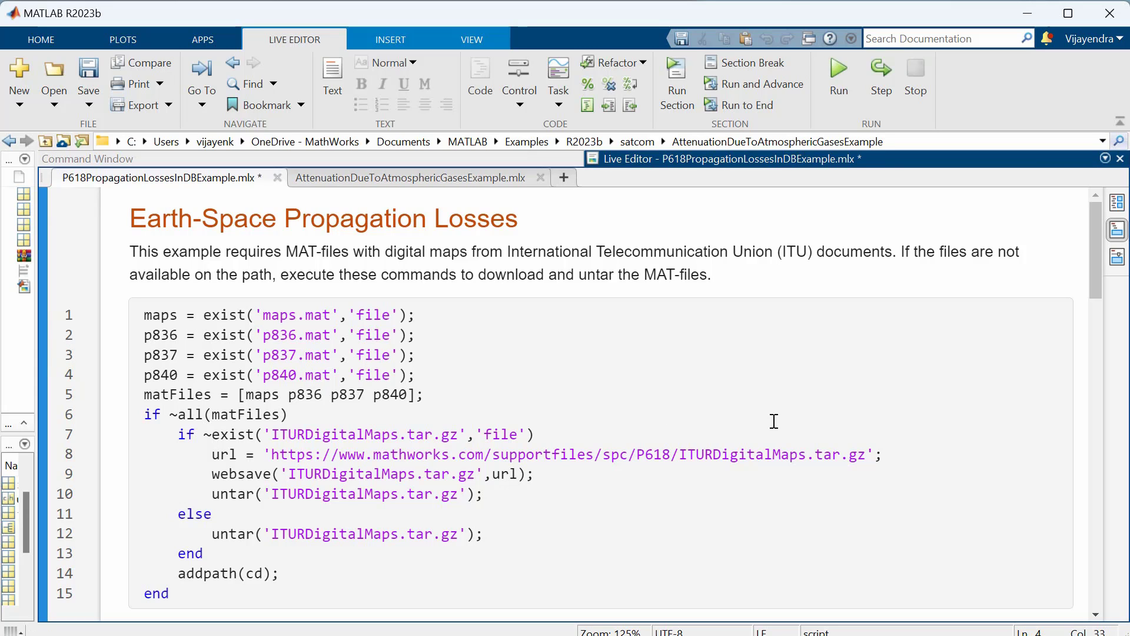
pyautogui.scroll(-8, 774, 421)
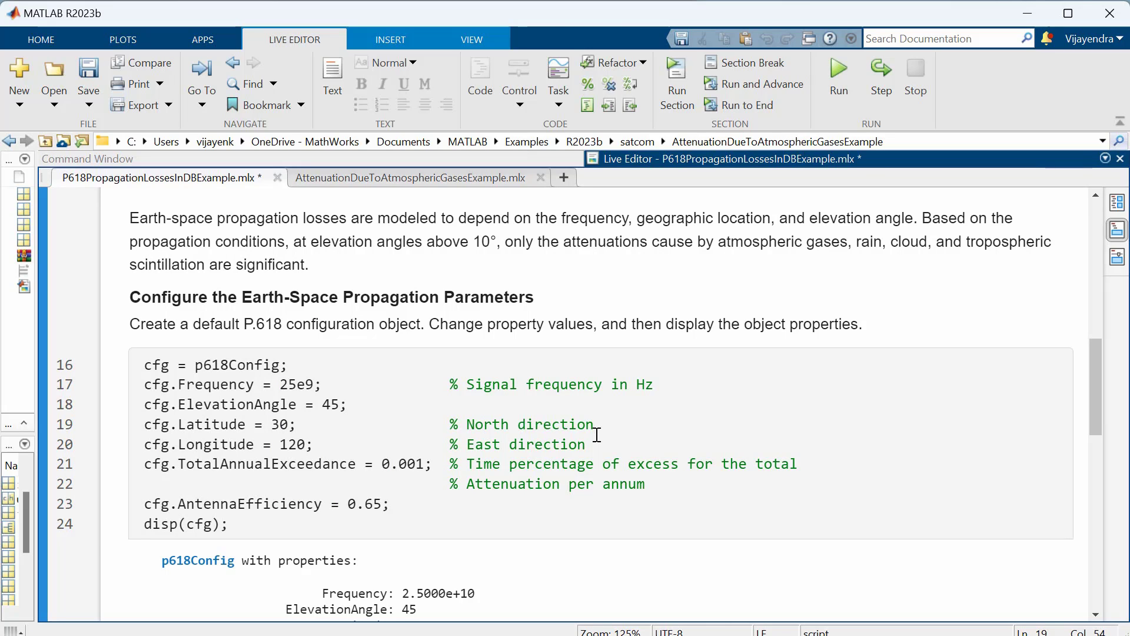
pyautogui.scroll(-15, 596, 434)
pyautogui.click(671, 351)
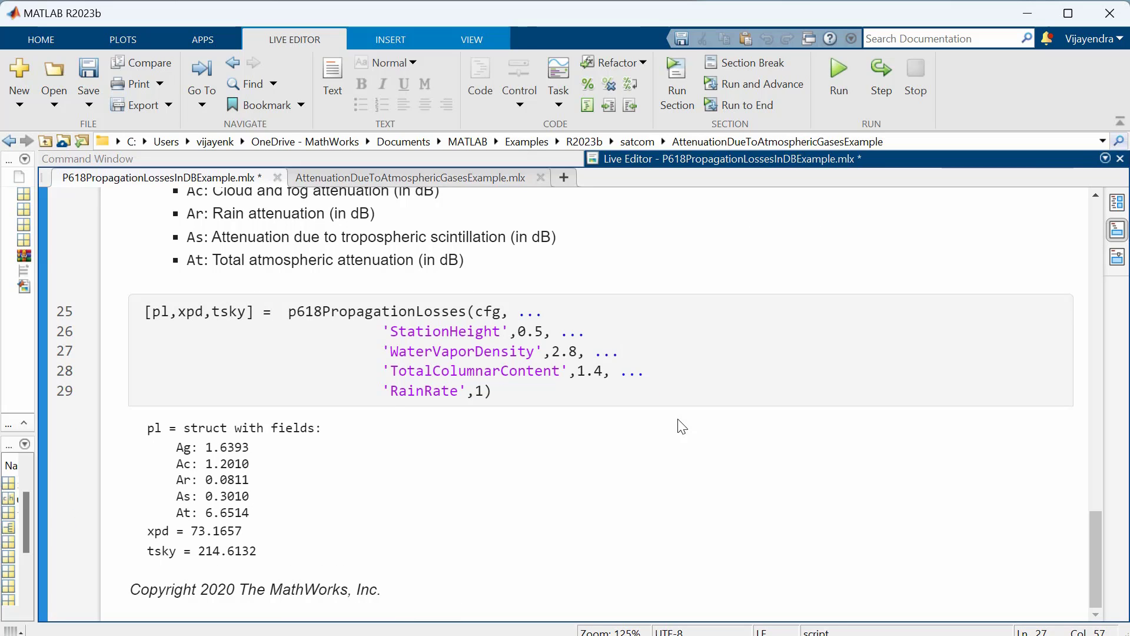
pyautogui.hotkey('ctrl', 'Return')
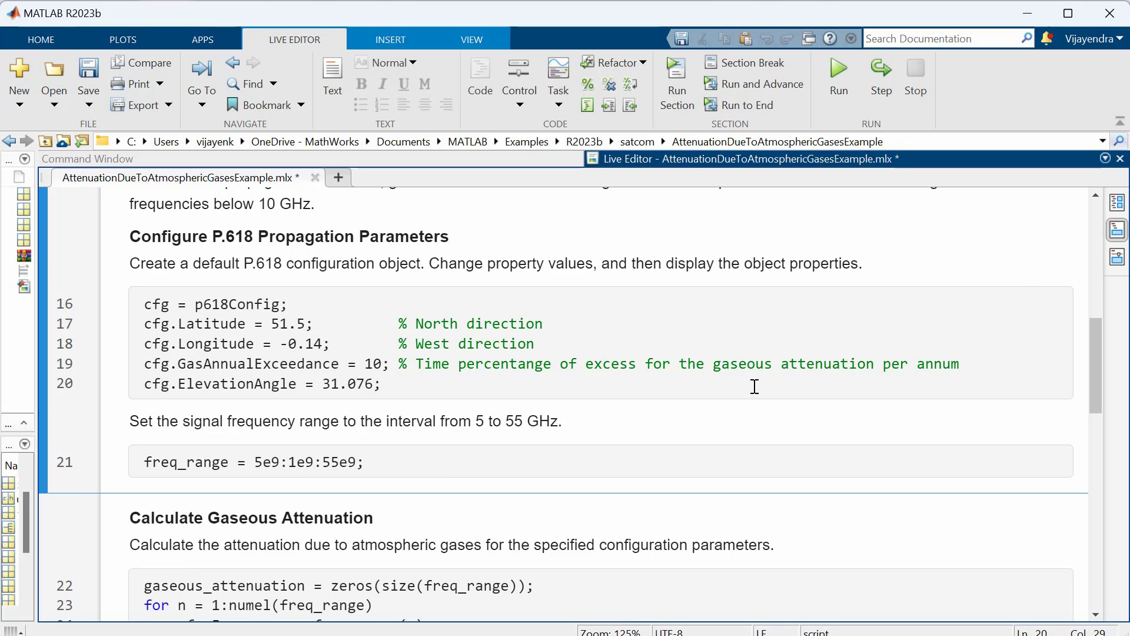
# Run AttenuationDueToAtmosphericGasesExample.mlx sections with Run and Advance, reaching the attenuation-versus-frequency plot code.
pyautogui.hotkey('ctrl', 'shift', 'Return')
pyautogui.click(836, 395)
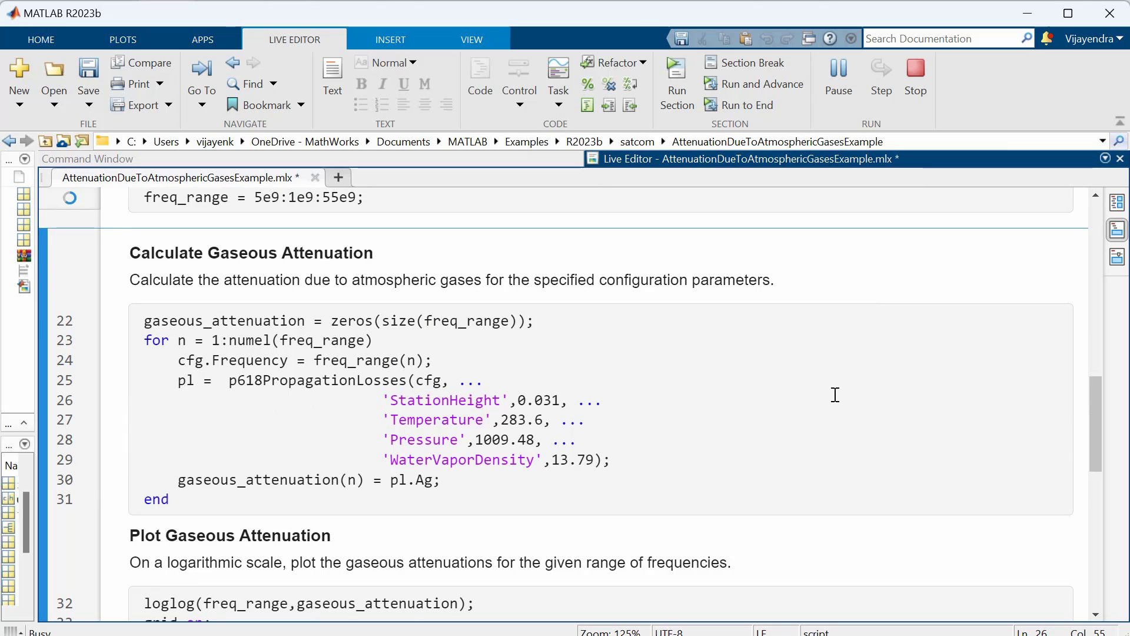
pyautogui.scroll(-5, 832, 394)
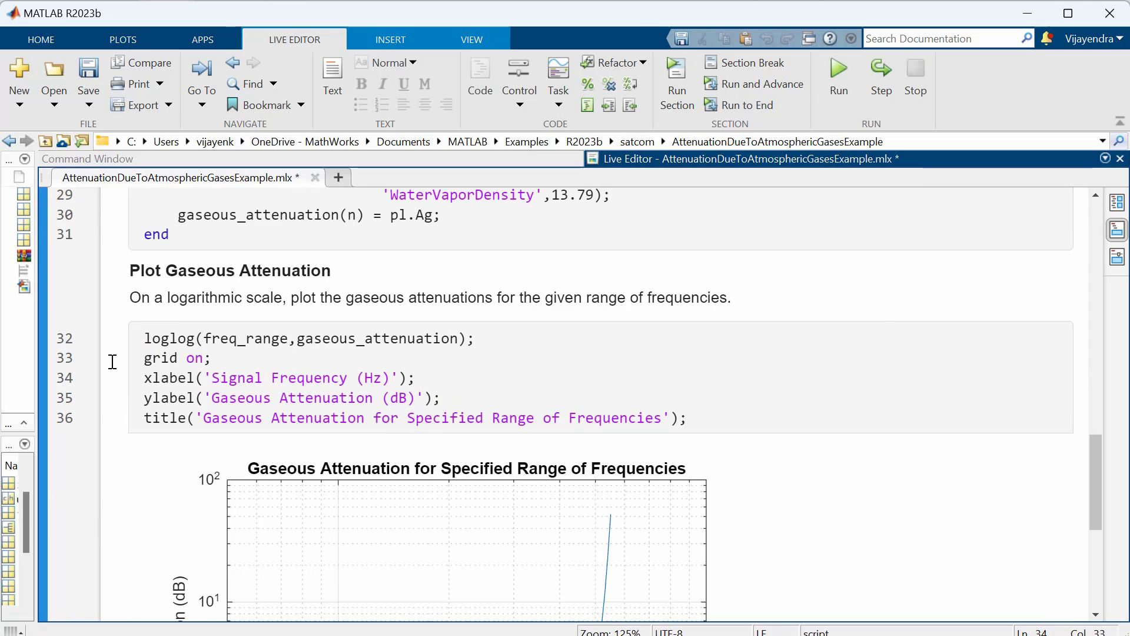
pyautogui.click(419, 377)
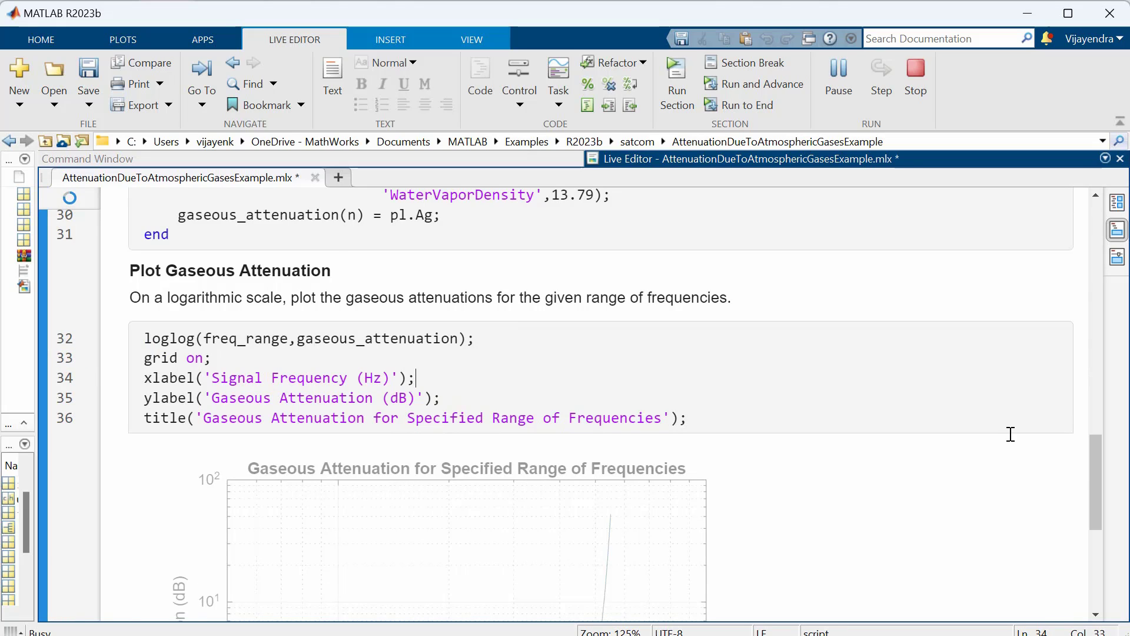
pyautogui.scroll(-4, 1012, 436)
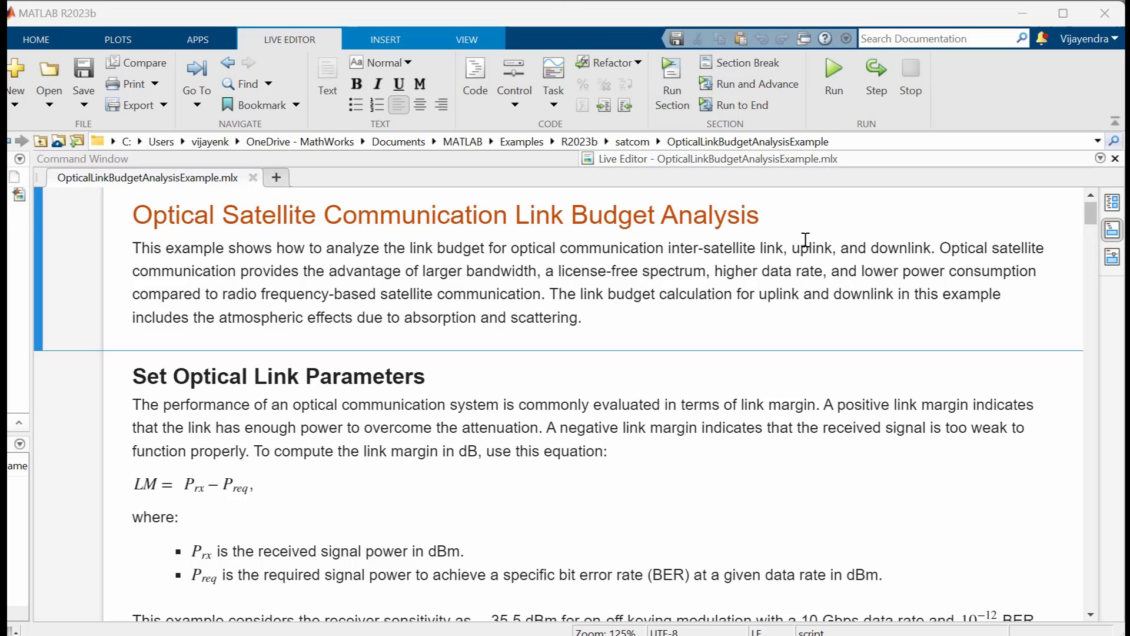
pyautogui.click(804, 240)
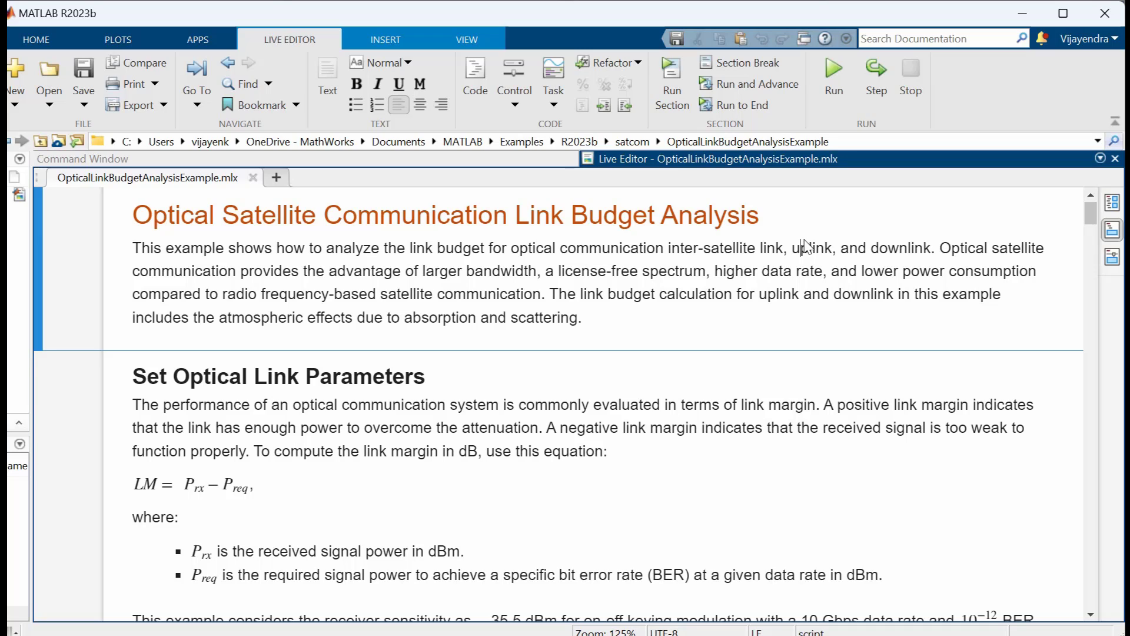
pyautogui.click(740, 452)
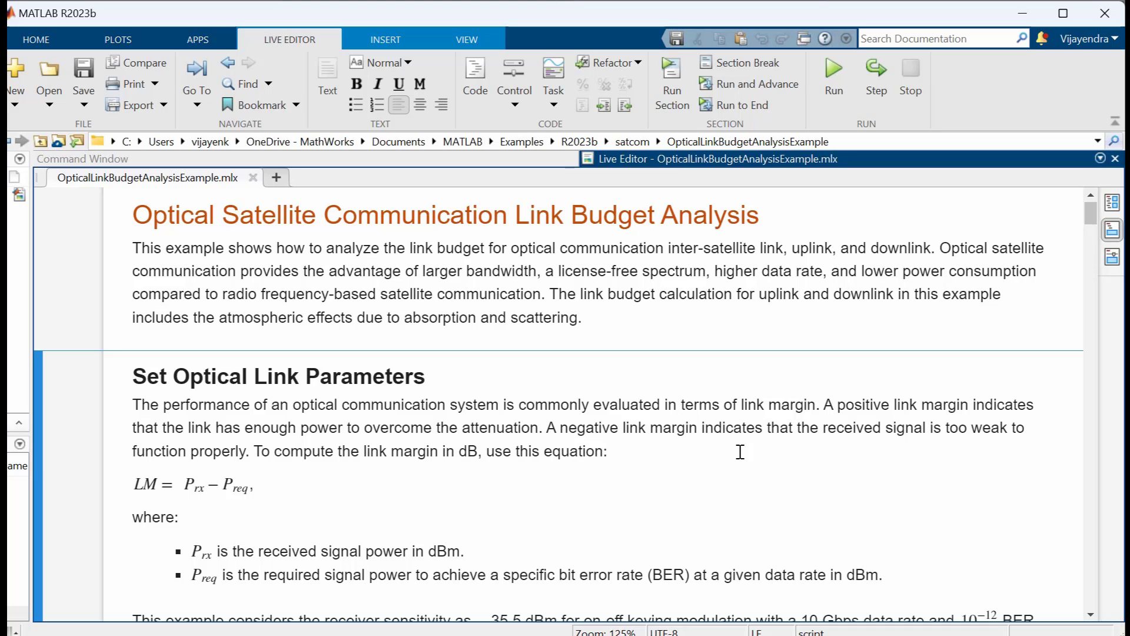
# Run the optical example's Analyze Link Budget section, then scroll through the following sections.
pyautogui.scroll(-10, 740, 451)
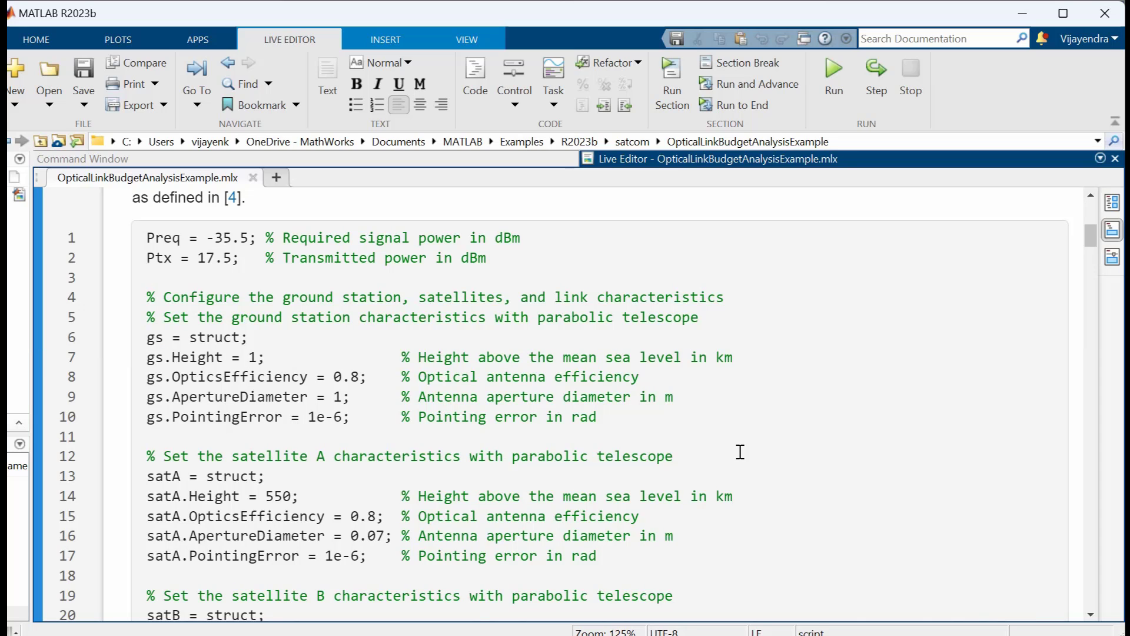
pyautogui.scroll(-5, 739, 451)
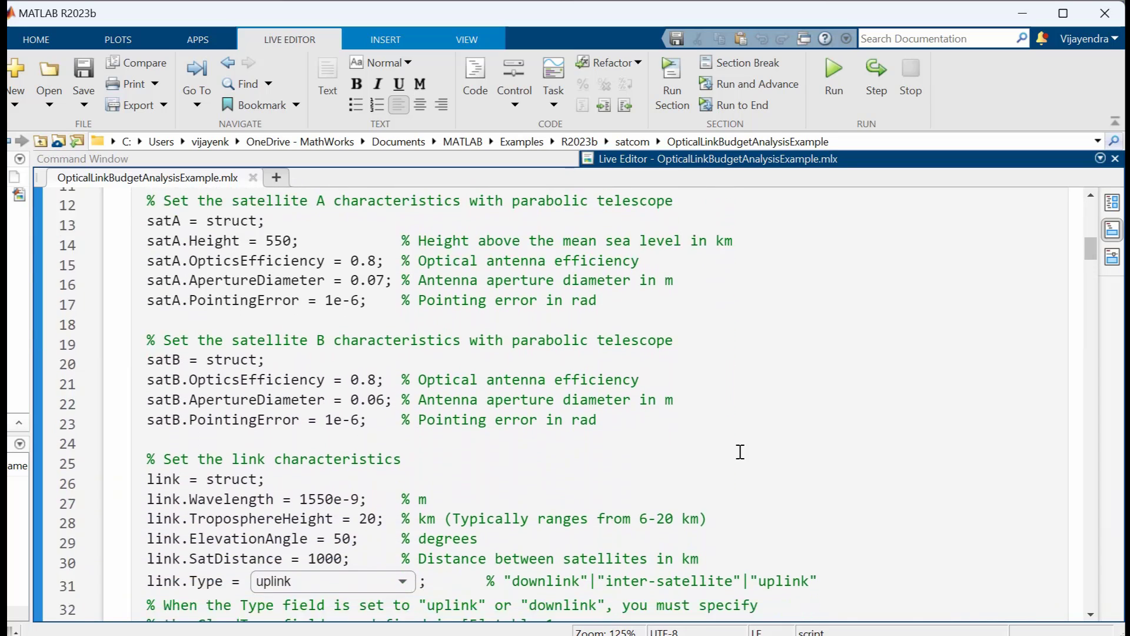
pyautogui.scroll(-9, 740, 451)
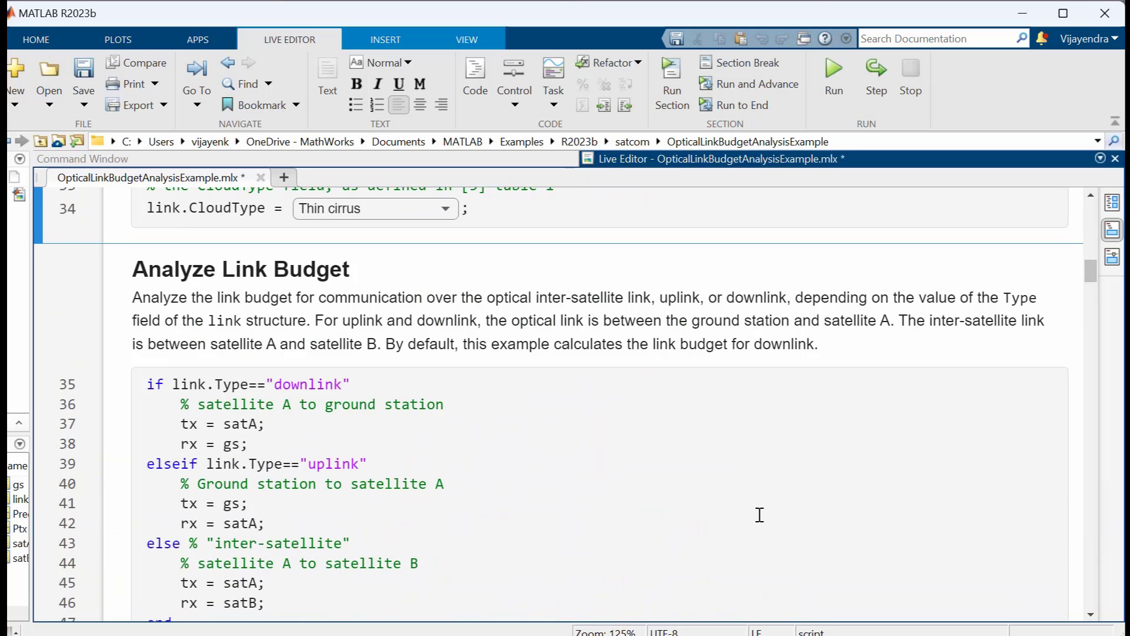
pyautogui.click(759, 515)
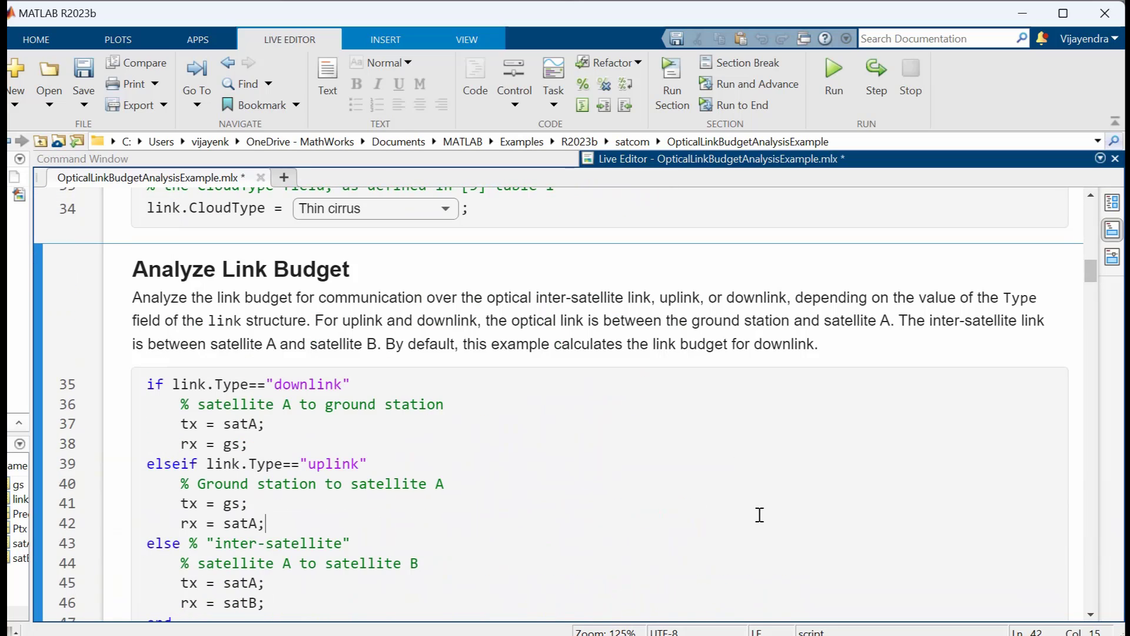
pyautogui.click(40, 480)
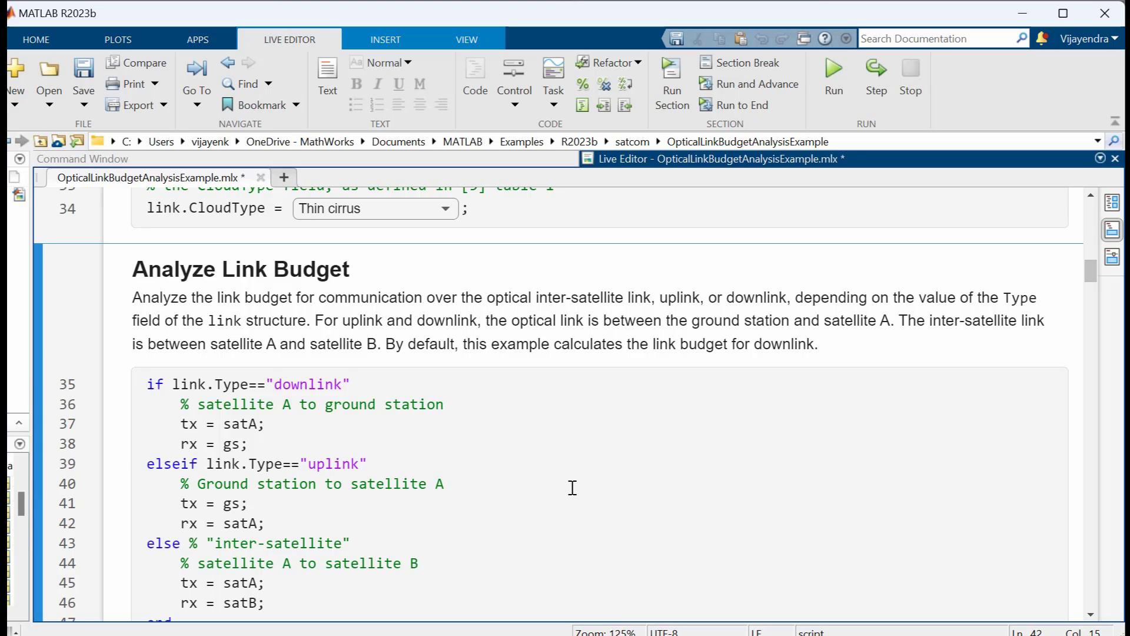
pyautogui.scroll(-7, 572, 487)
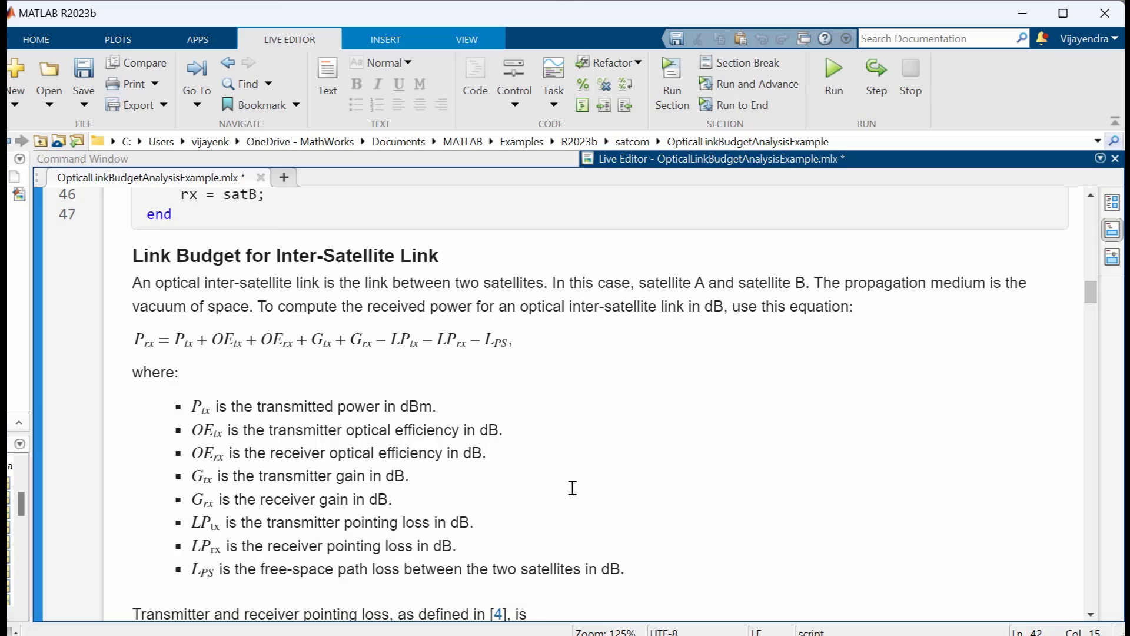
pyautogui.scroll(-10, 572, 488)
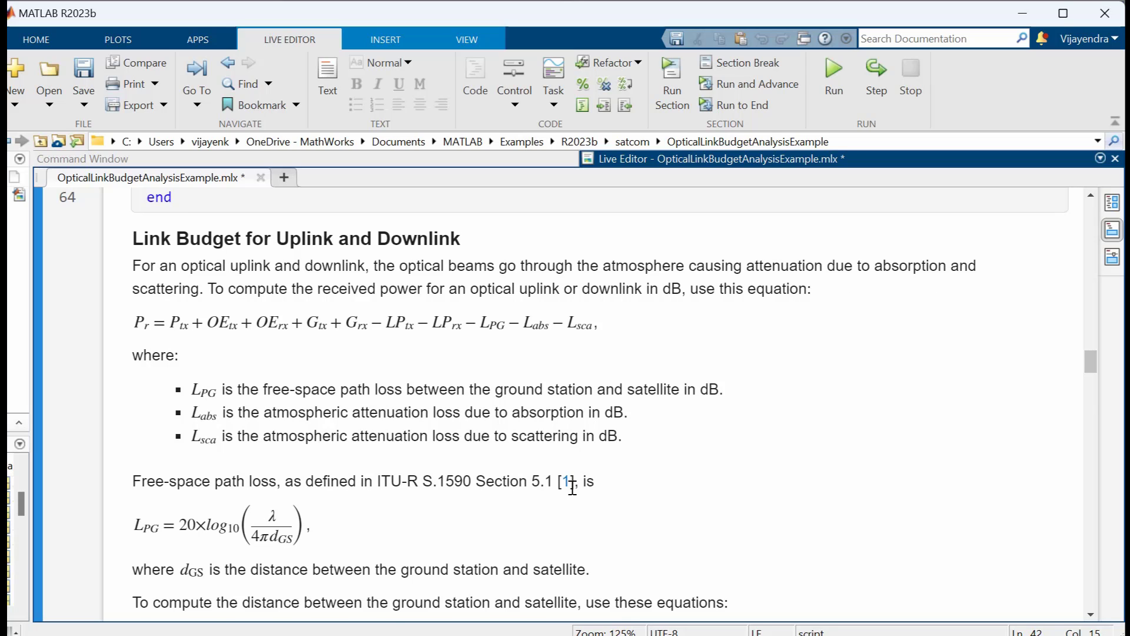
pyautogui.scroll(-10, 572, 487)
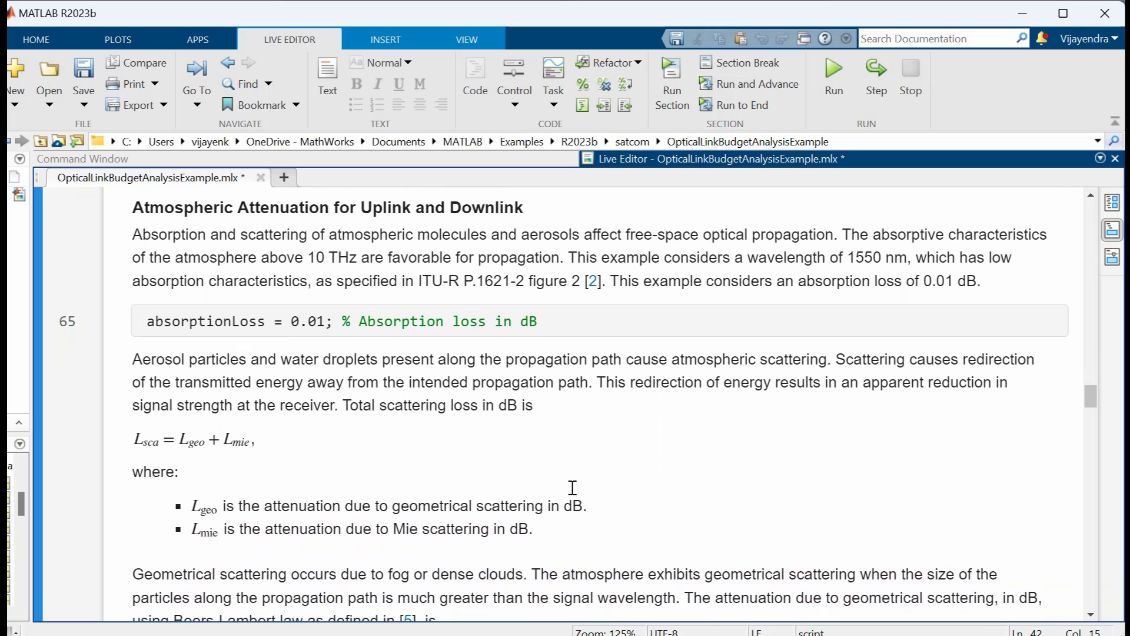